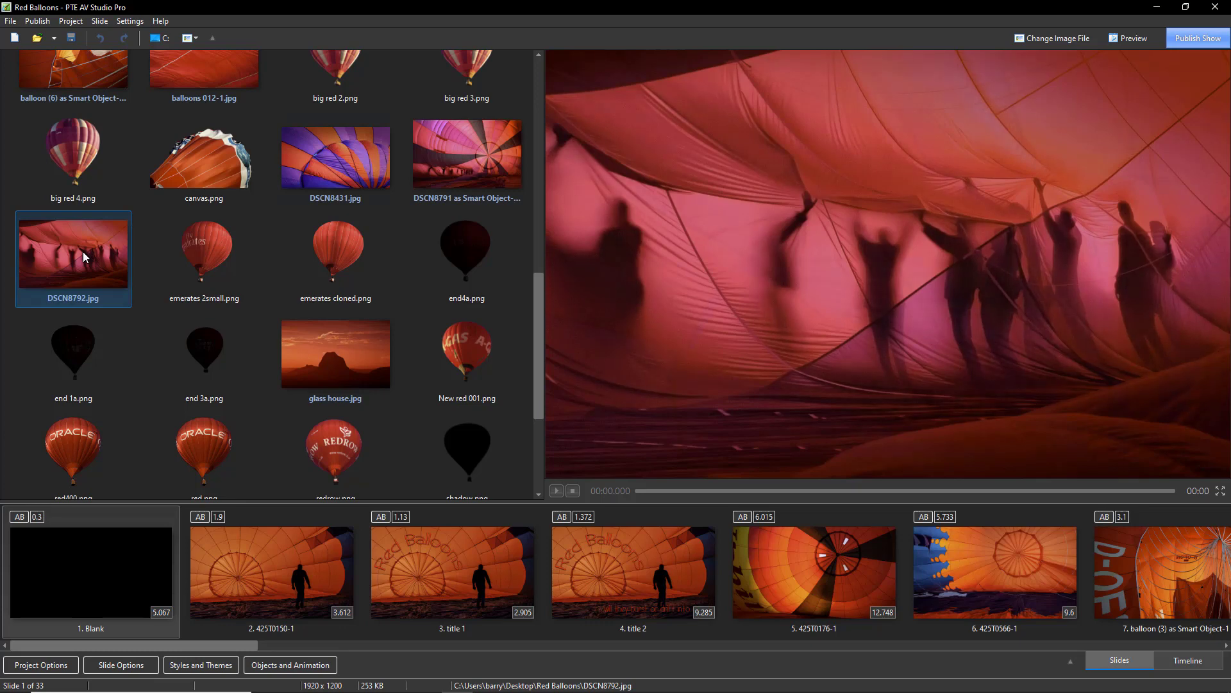
- Preview the DSCN8431.jpg and DSCN8791 balloon images from the project's file list
click(327, 149)
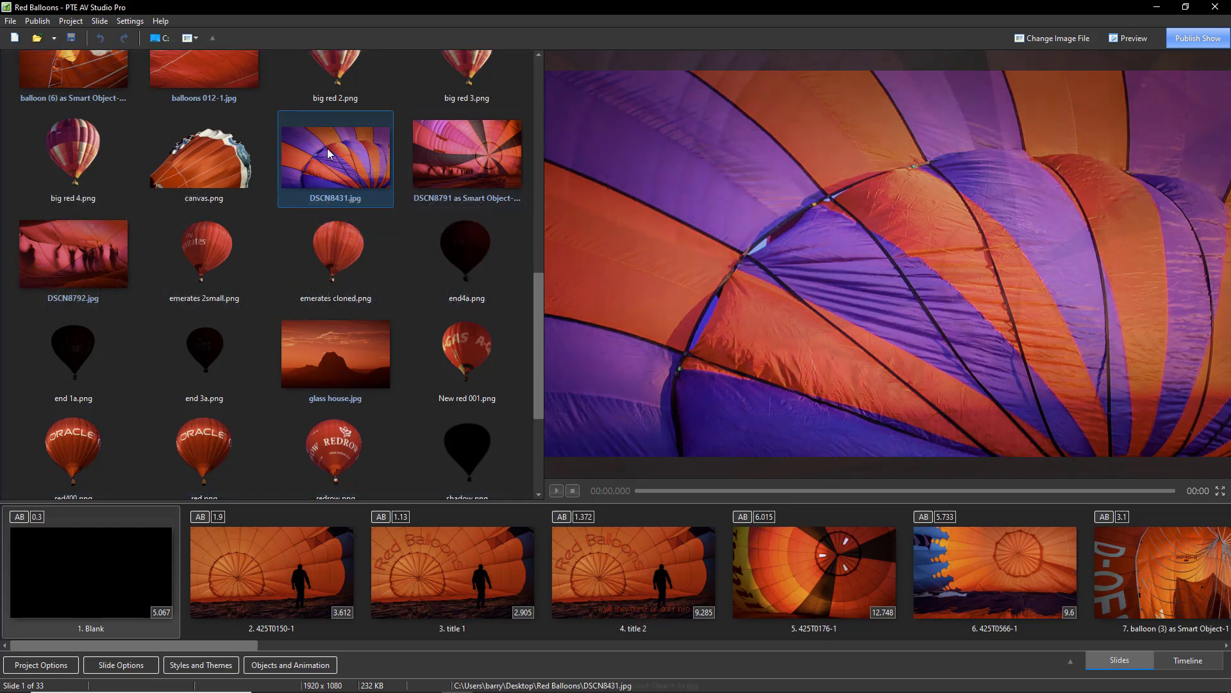
click(466, 147)
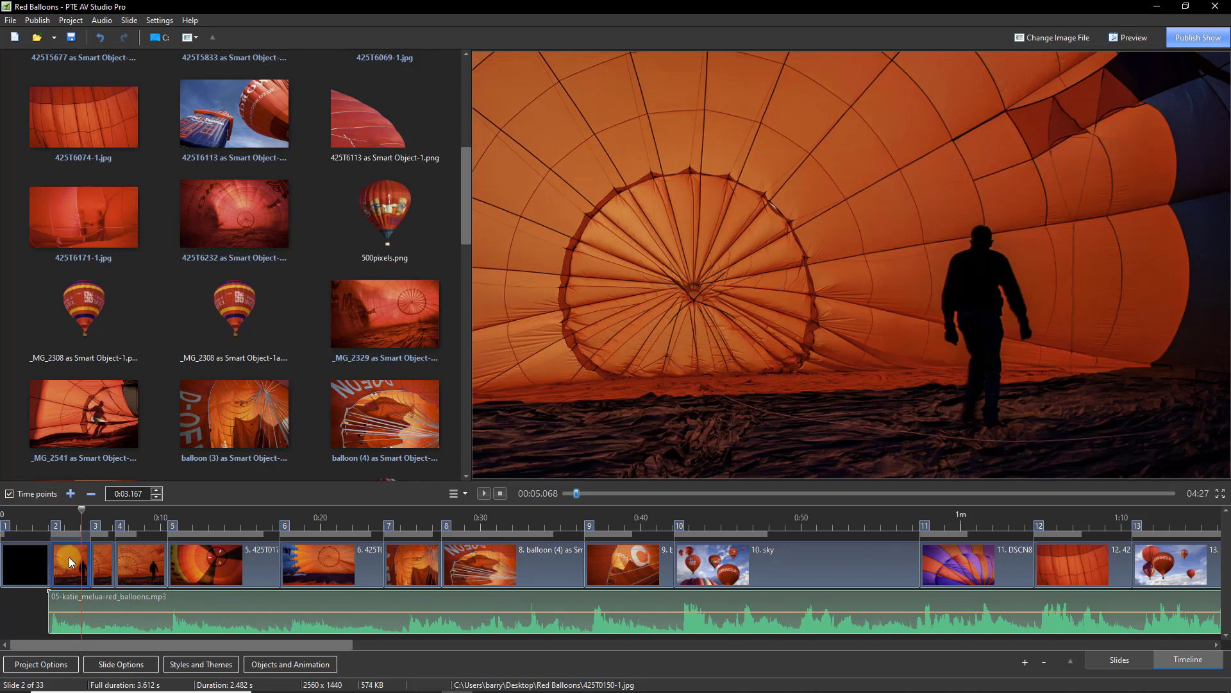
- Try moving slide 2 and its following slides later on the timeline to about 0:14.137, and undo the move
drag(71, 562, 244, 562)
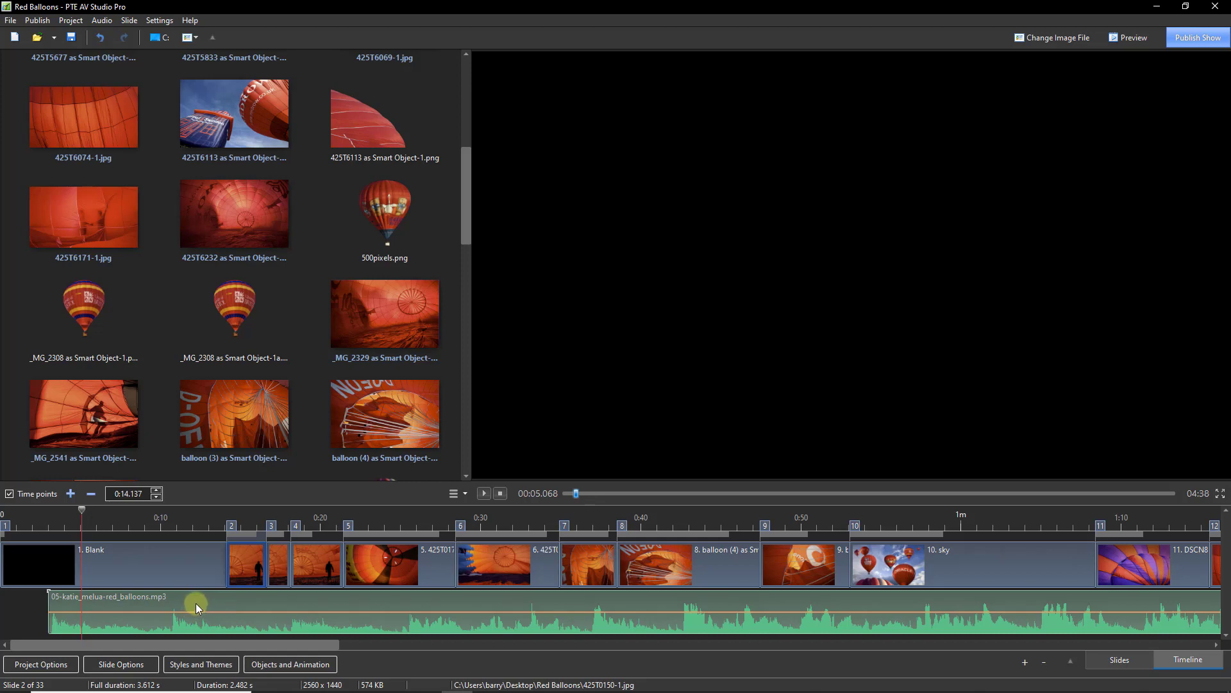
key(ctrl+z)
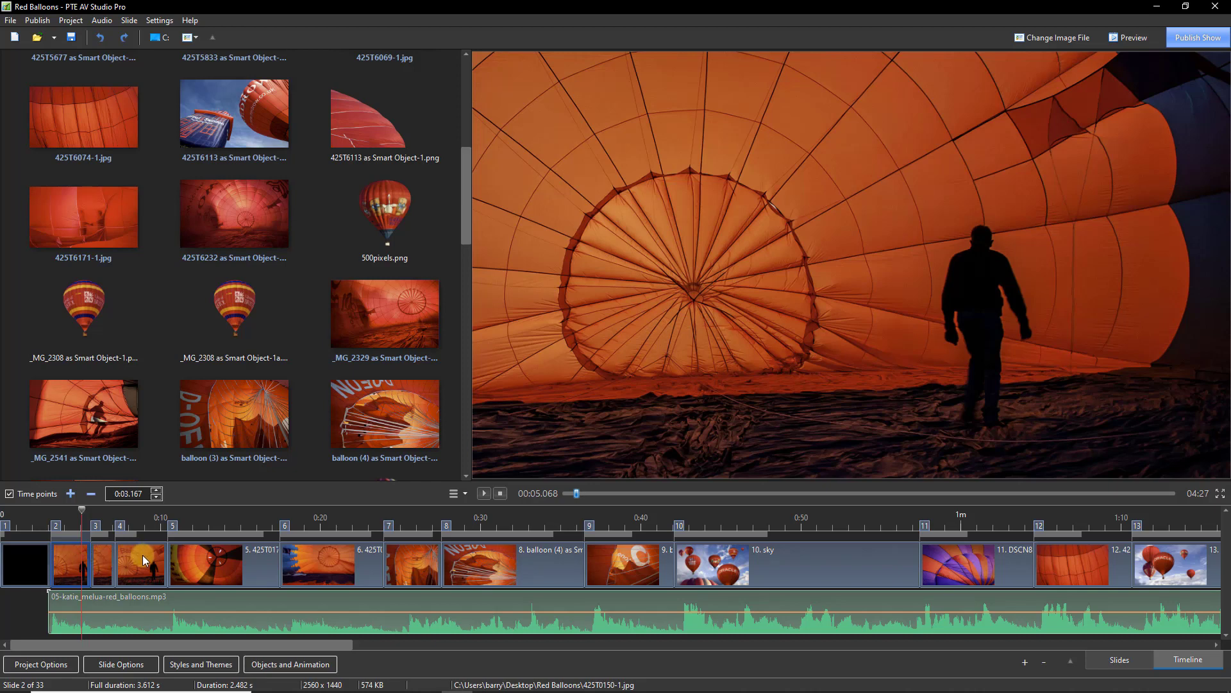
- Link the 05-katie_melua-red_balloons.mp3 audio clip to slide 5
click(210, 560)
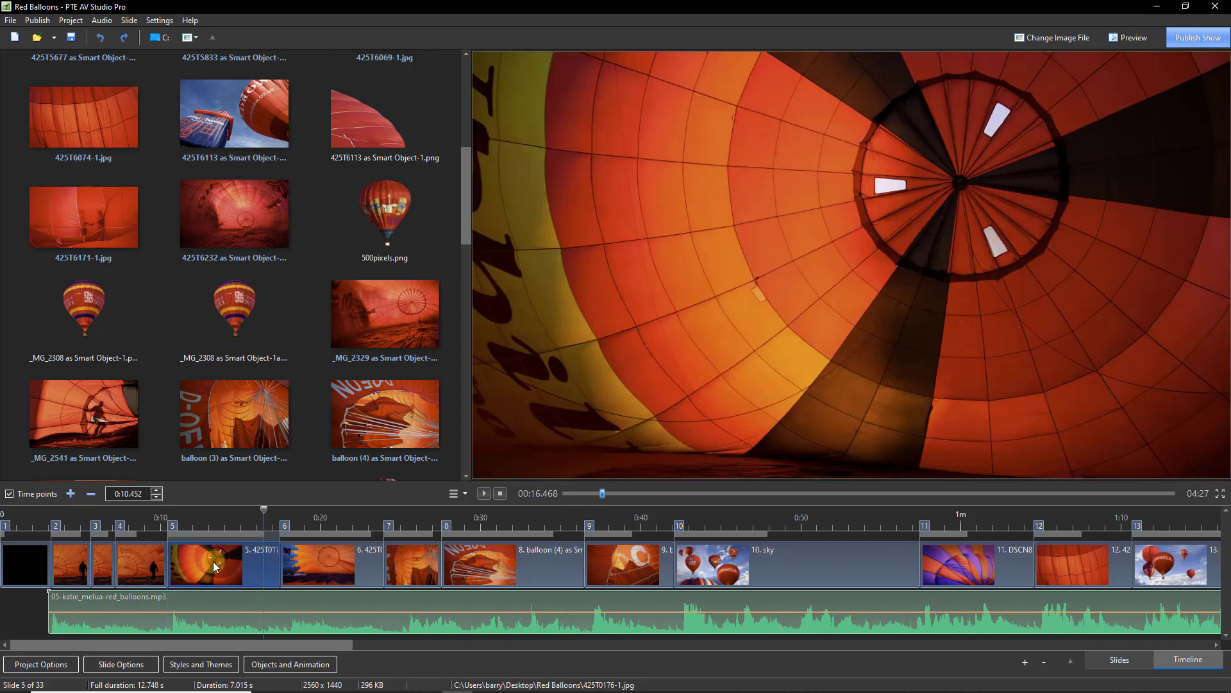
right_click(200, 601)
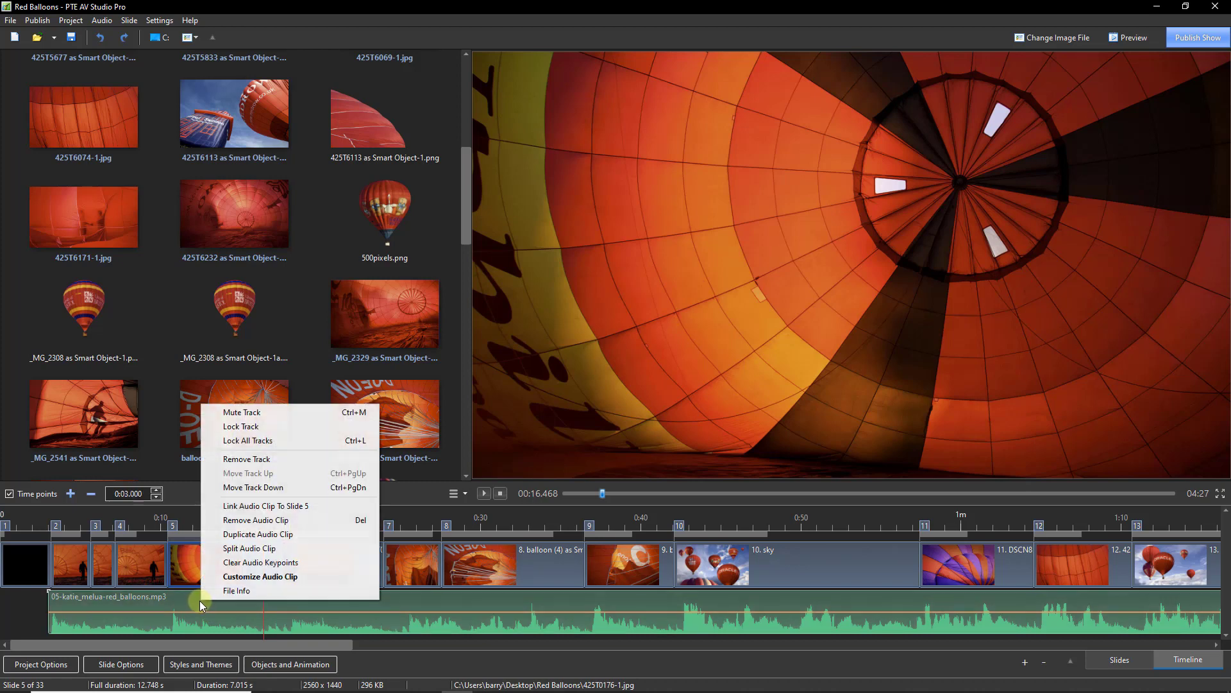
click(256, 507)
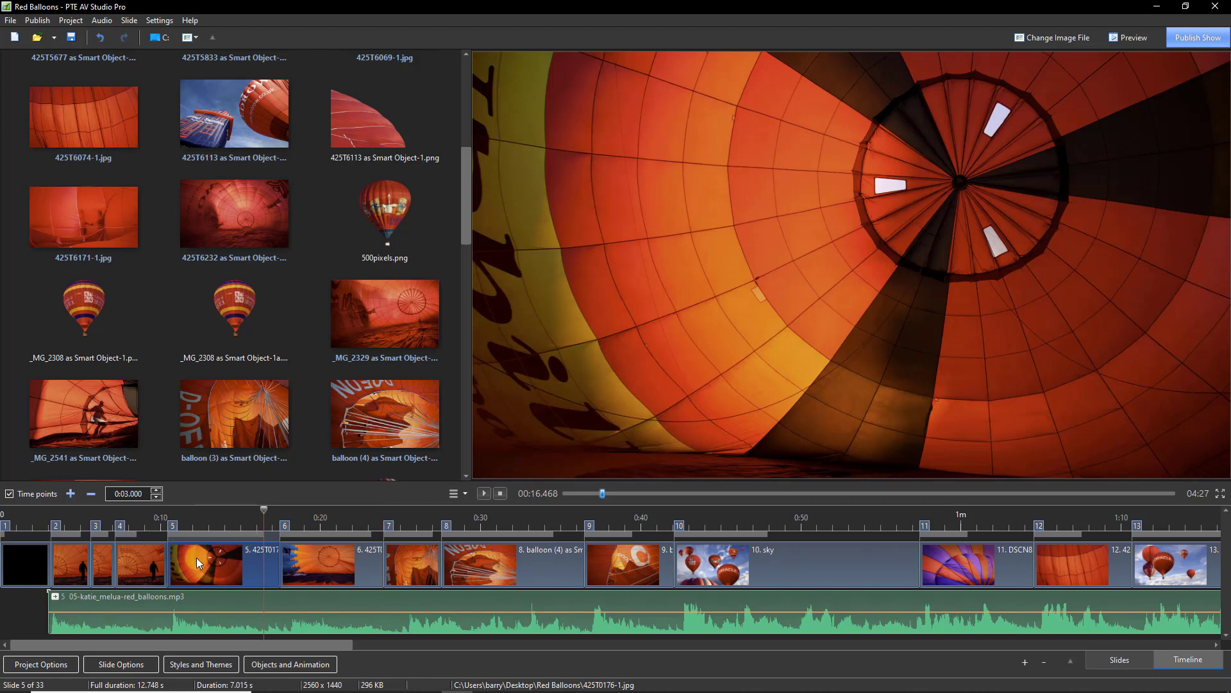
- Try moving slide 5 about 10 seconds later on the timeline with its linked audio clip, and undo the move
drag(187, 558, 367, 571)
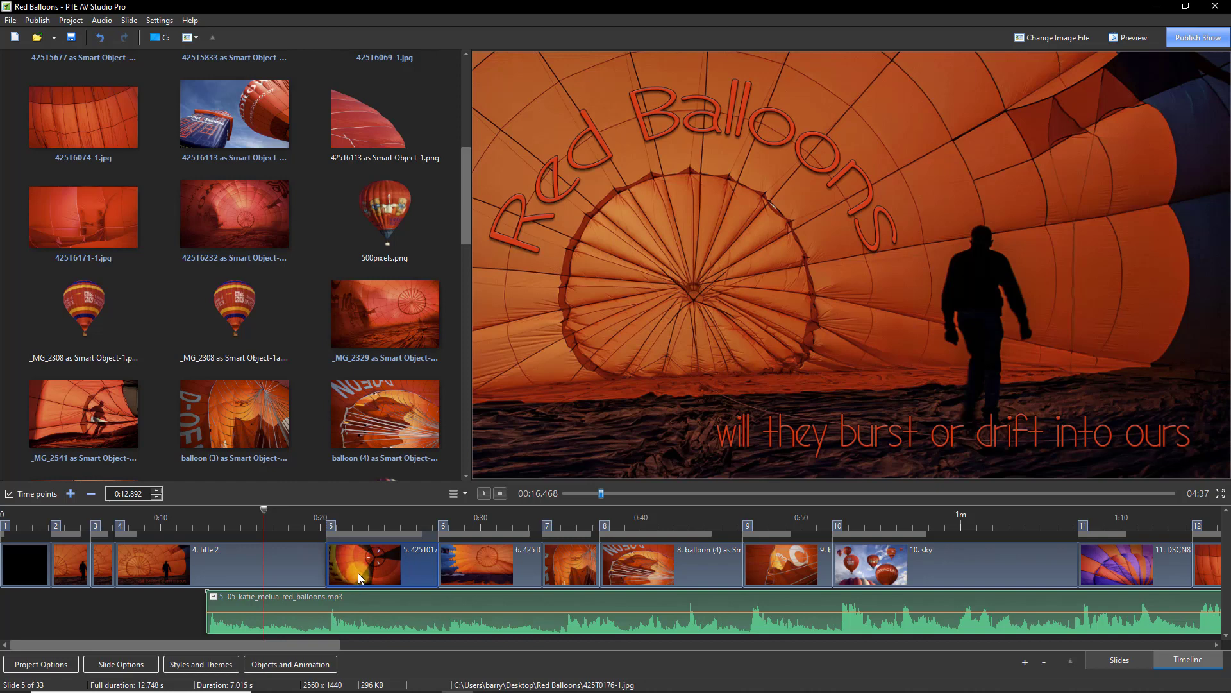
key(ctrl+z)
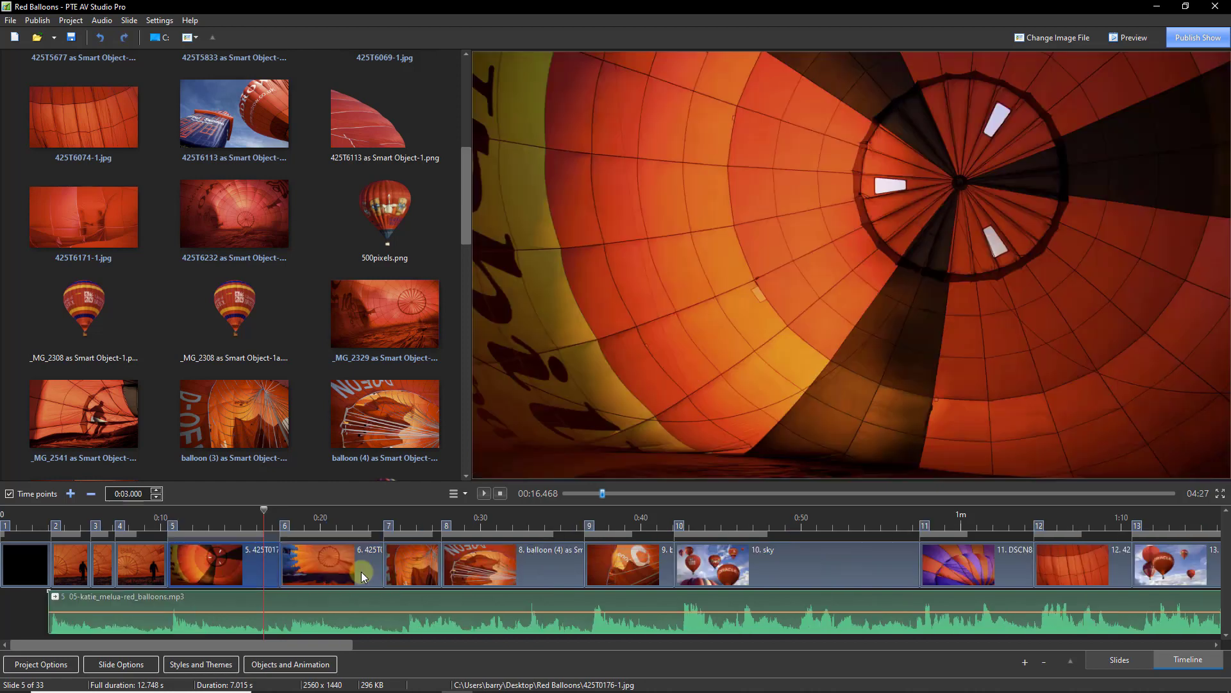
- Delete the 425T0150-1, title 1 and title 2 slides that follow the blank opening slide
click(69, 562)
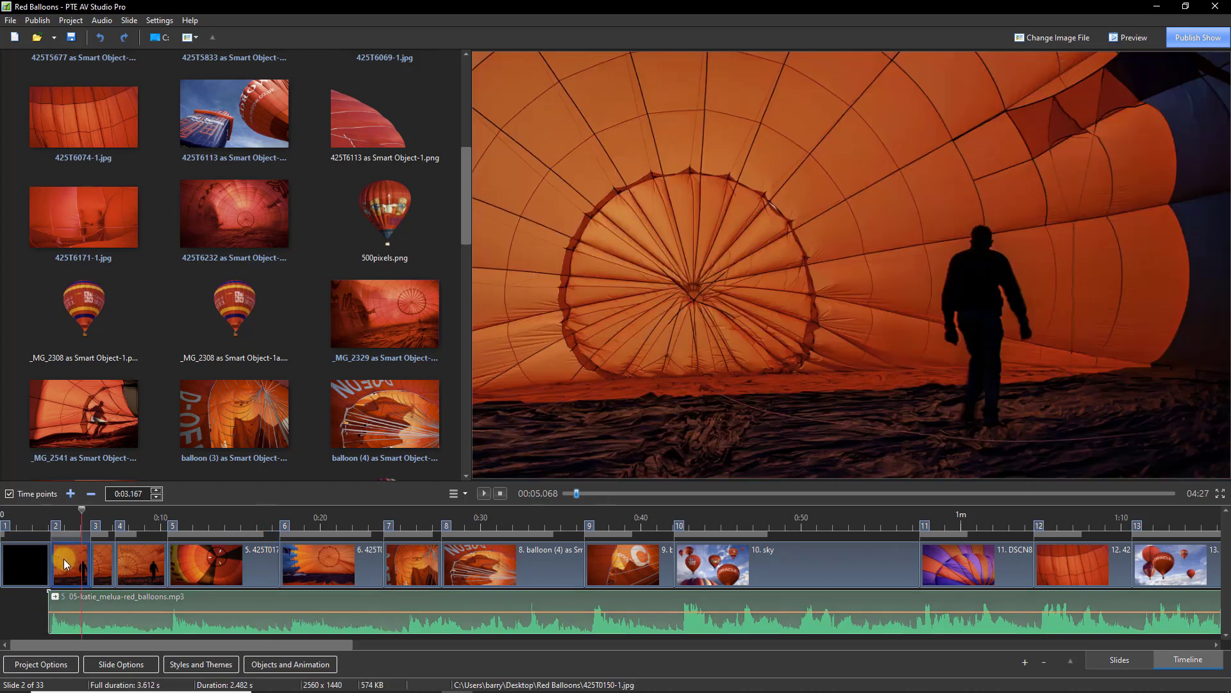
key(Delete)
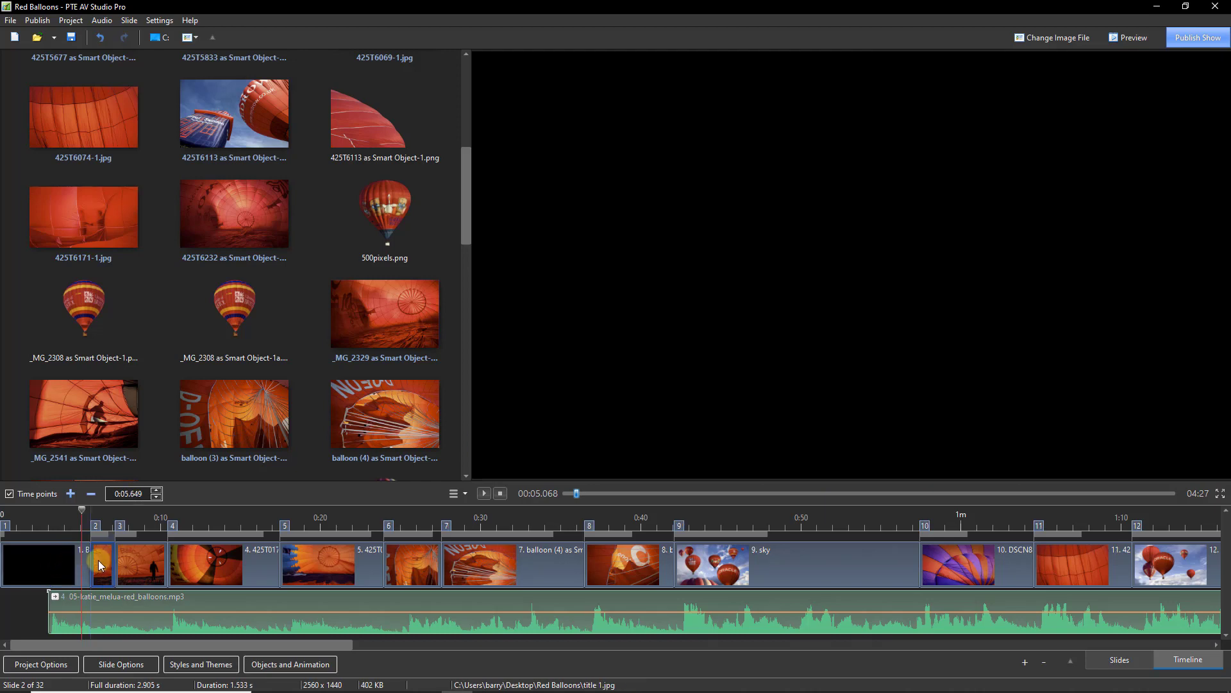
key(Delete)
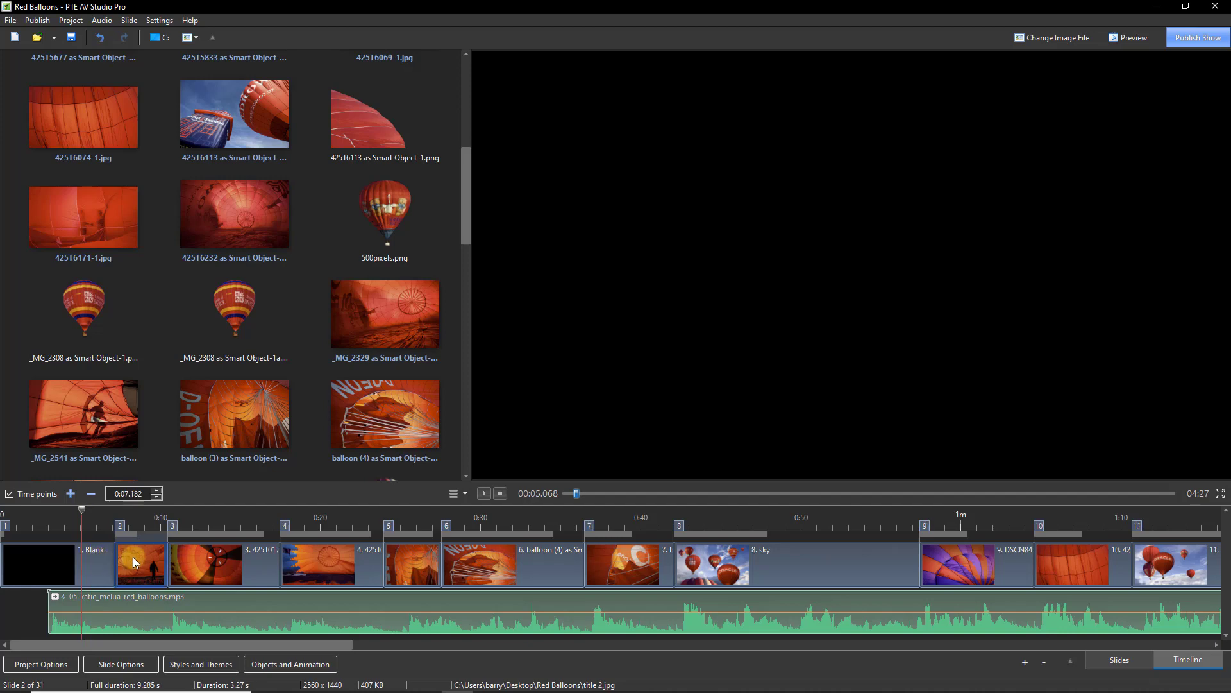
key(Delete)
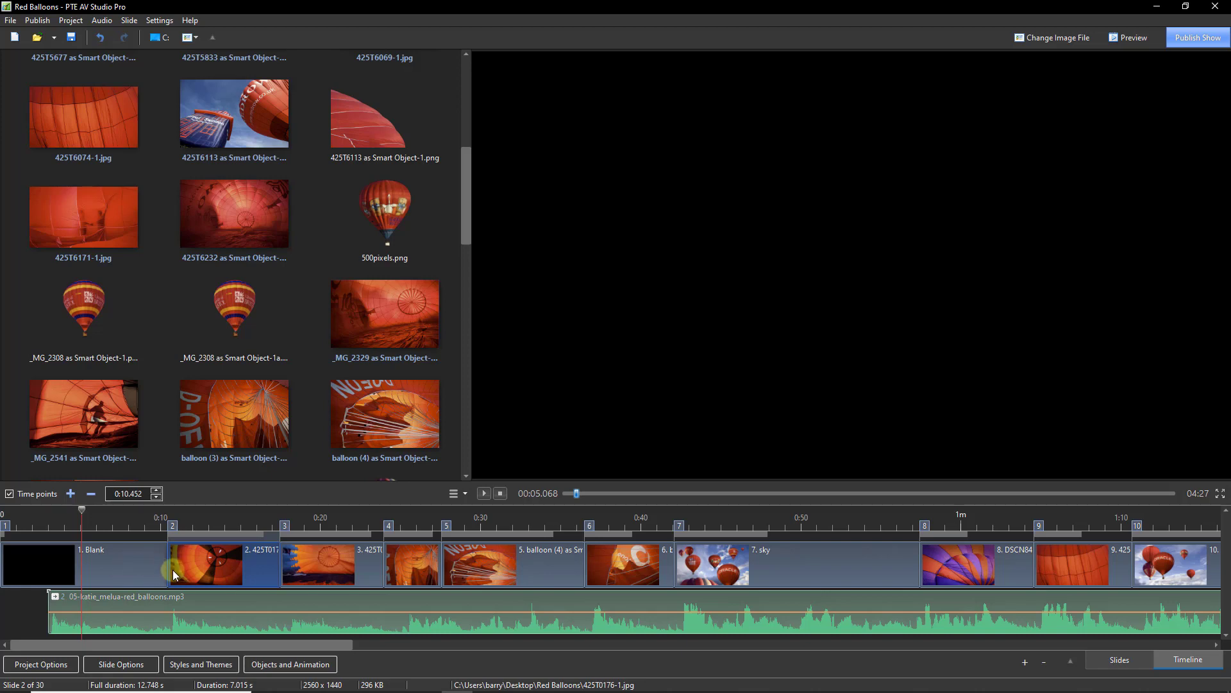
- Try deleting slide 2 while the audio clip is linked to it, and undo the deletion
click(105, 567)
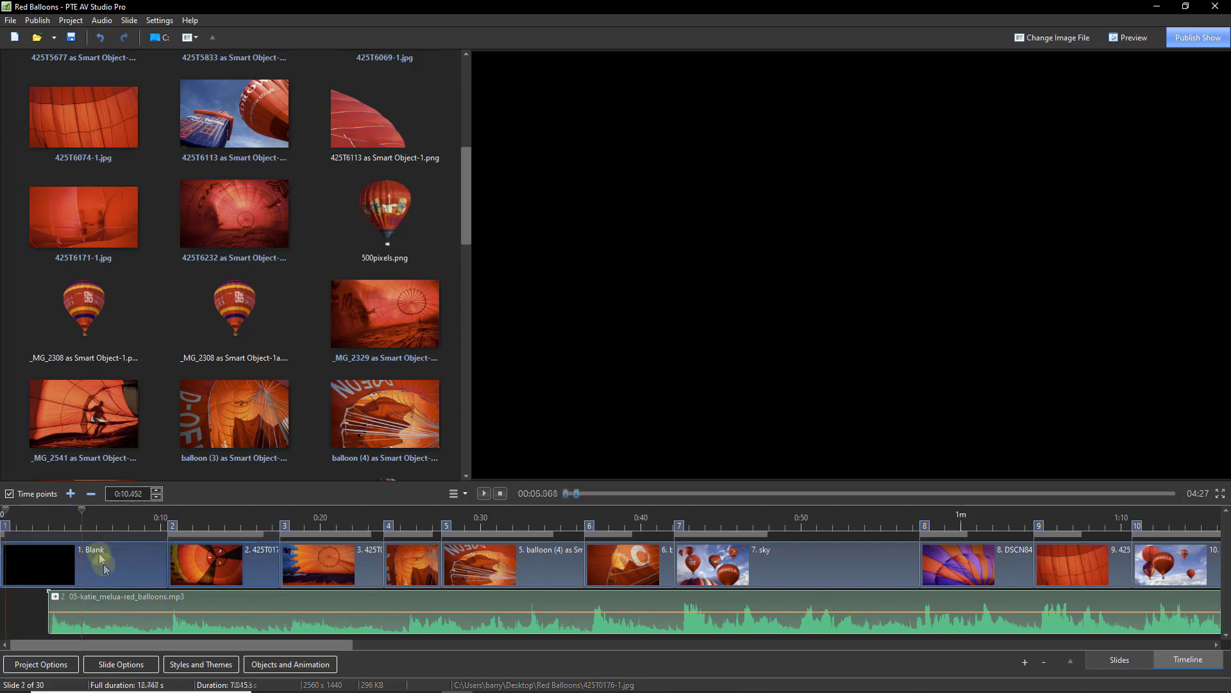
click(203, 556)
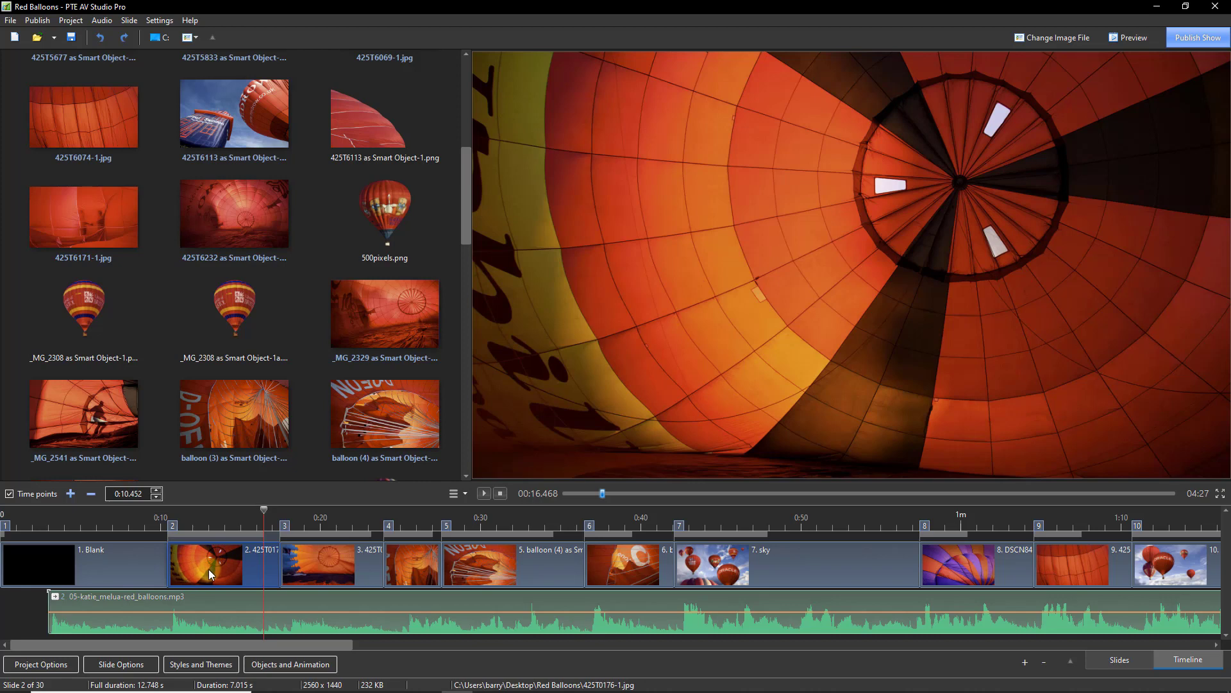
key(Delete)
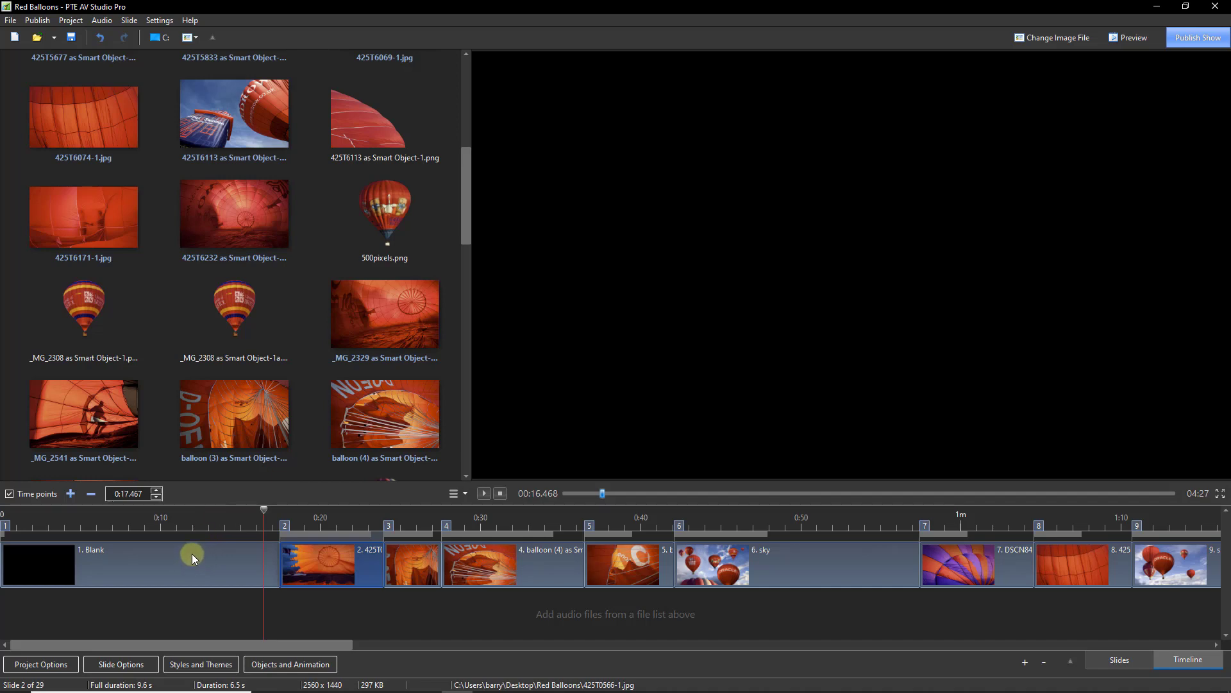
key(ctrl+z)
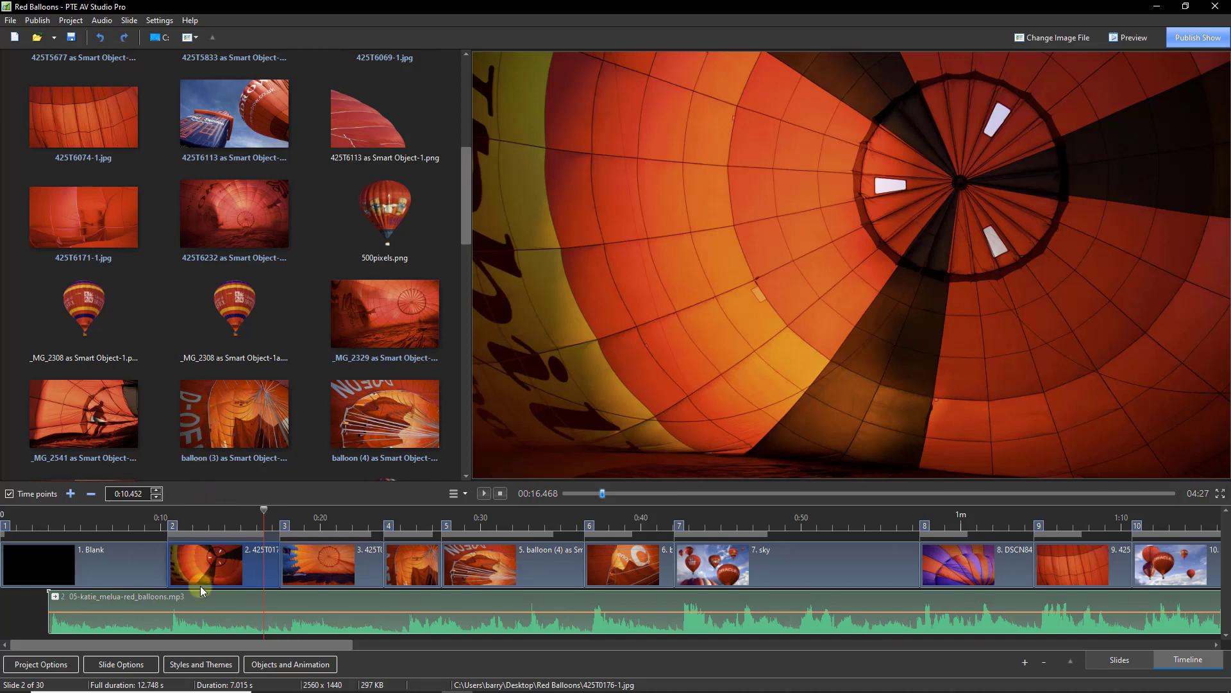
- Unlink the audio clip from slide 2 and link it to the same slide again
right_click(202, 602)
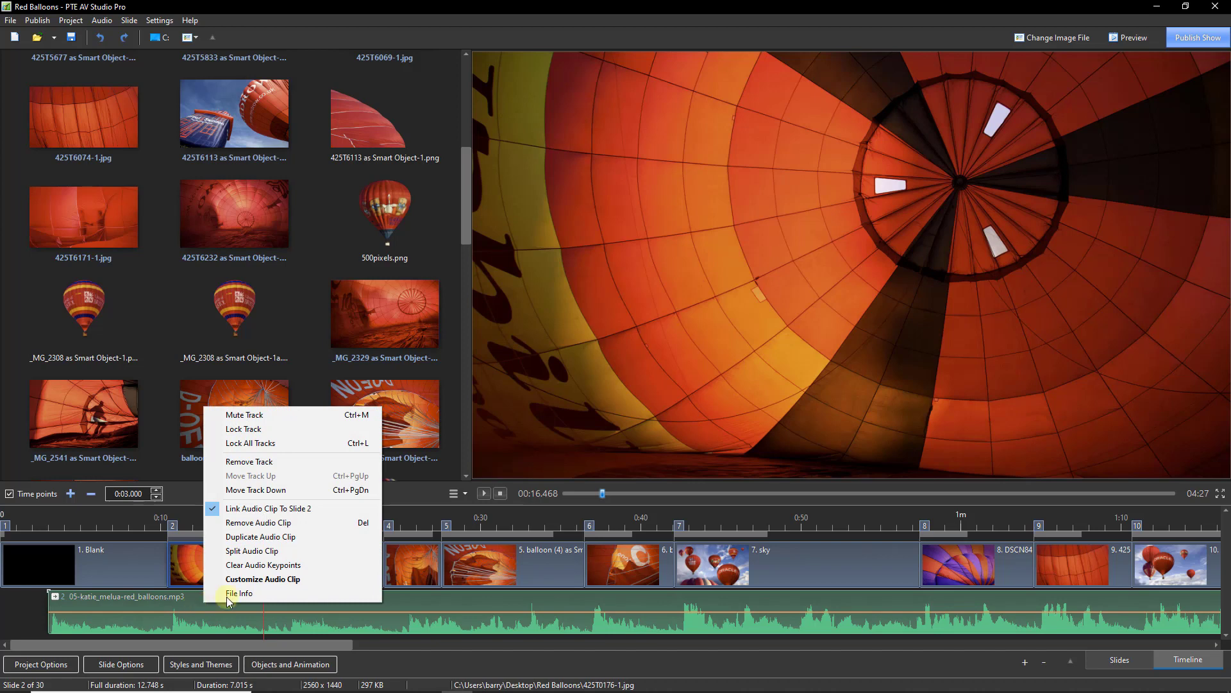
click(242, 510)
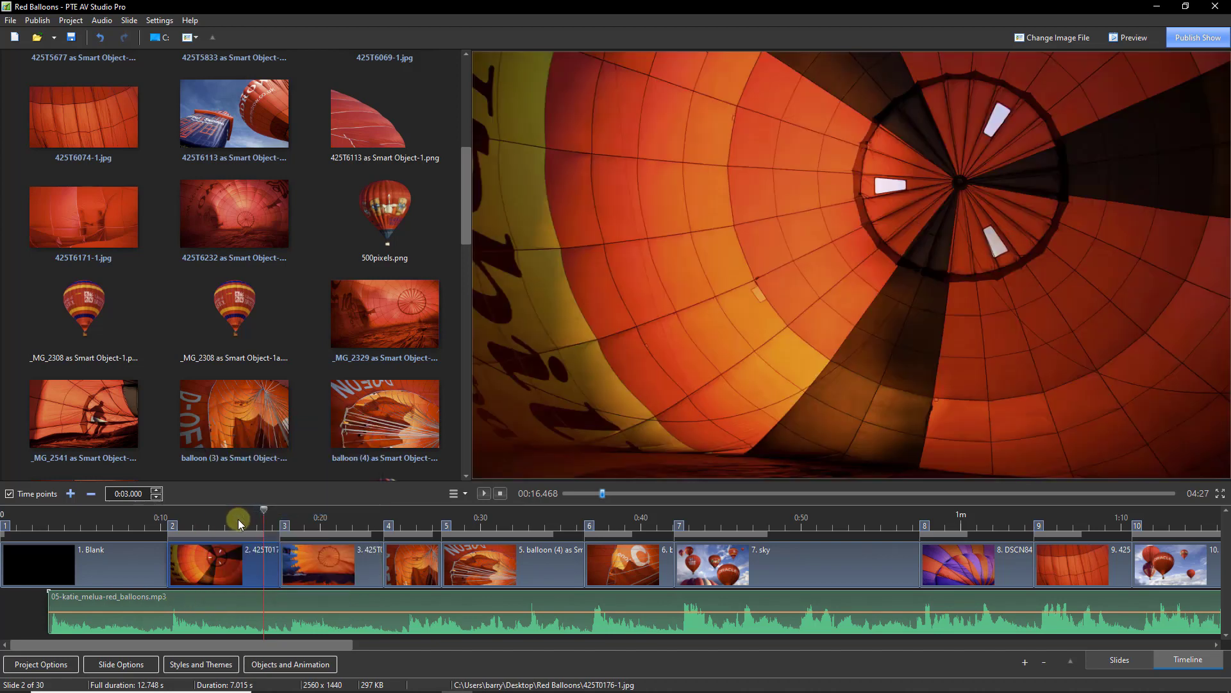
click(262, 604)
right_click(184, 599)
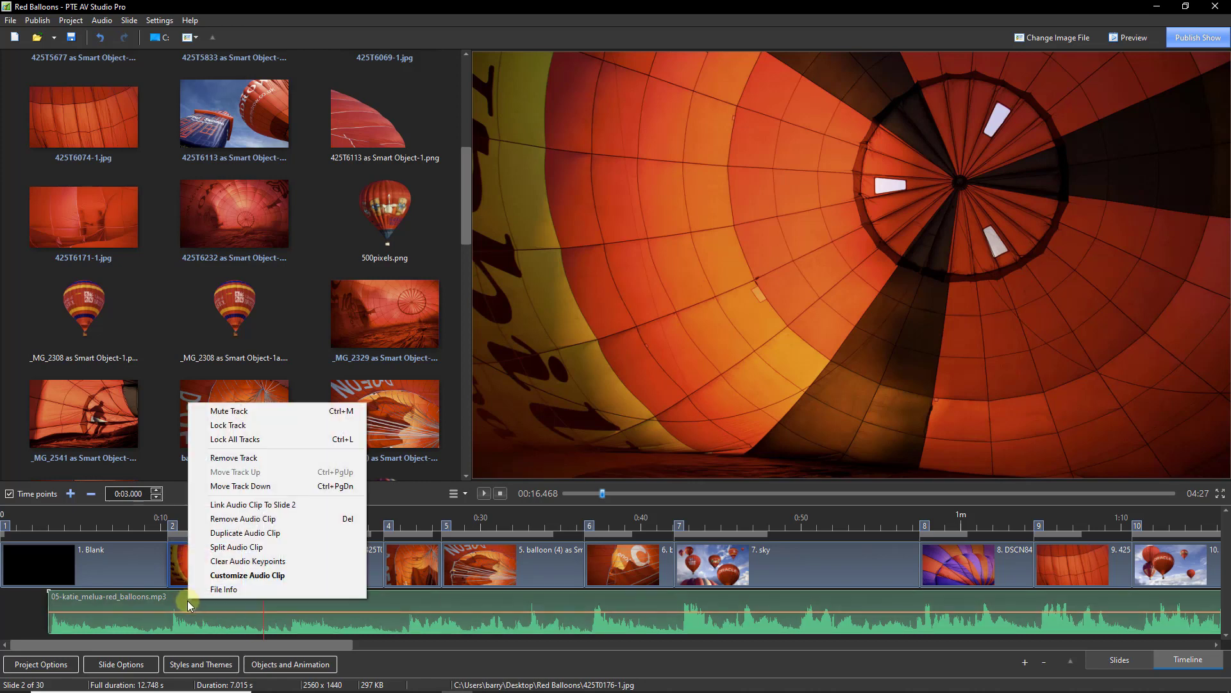
click(230, 510)
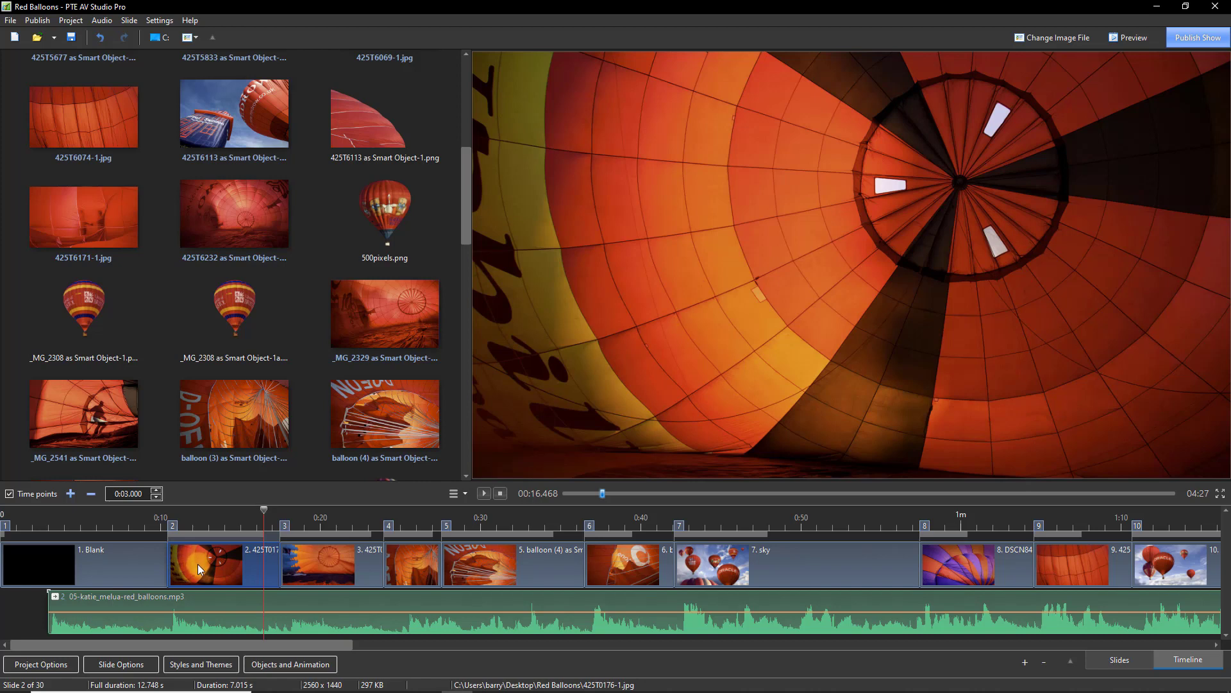
- Try moving slide 2 earlier so that its linked audio clip starts at 0:00.000, and undo the move
mouse_move(206, 558)
mouse_down()
mouse_move(129, 568)
mouse_move(139, 576)
mouse_up()
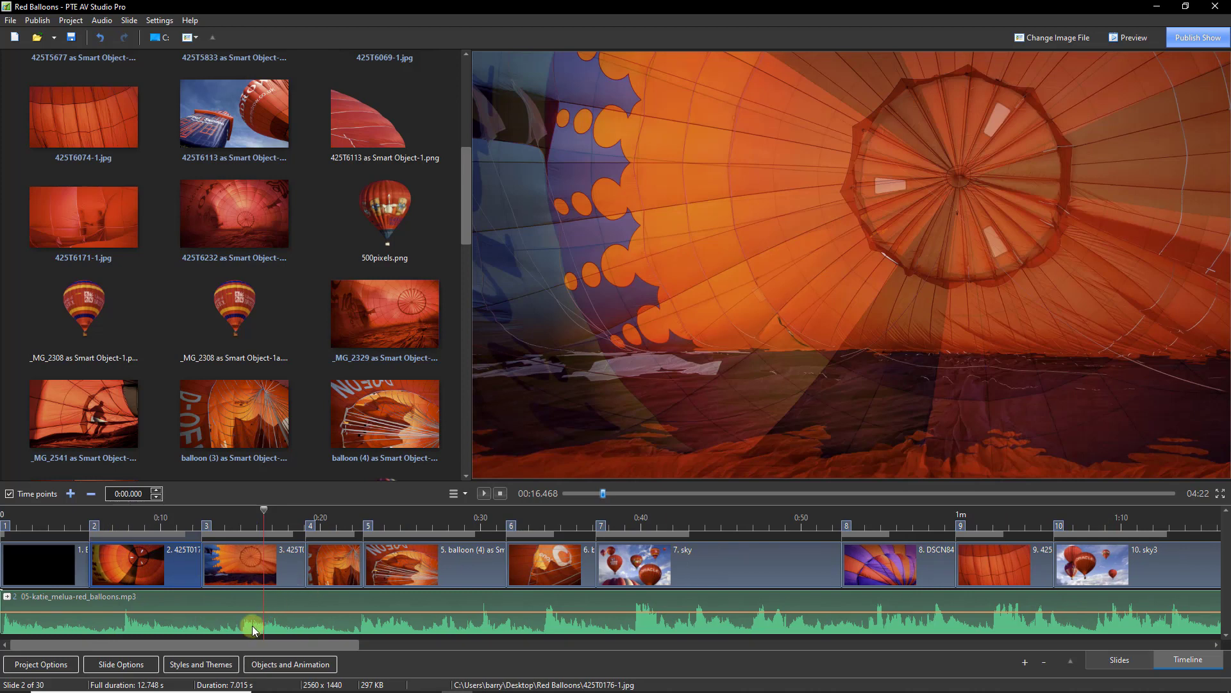
key(ctrl+z)
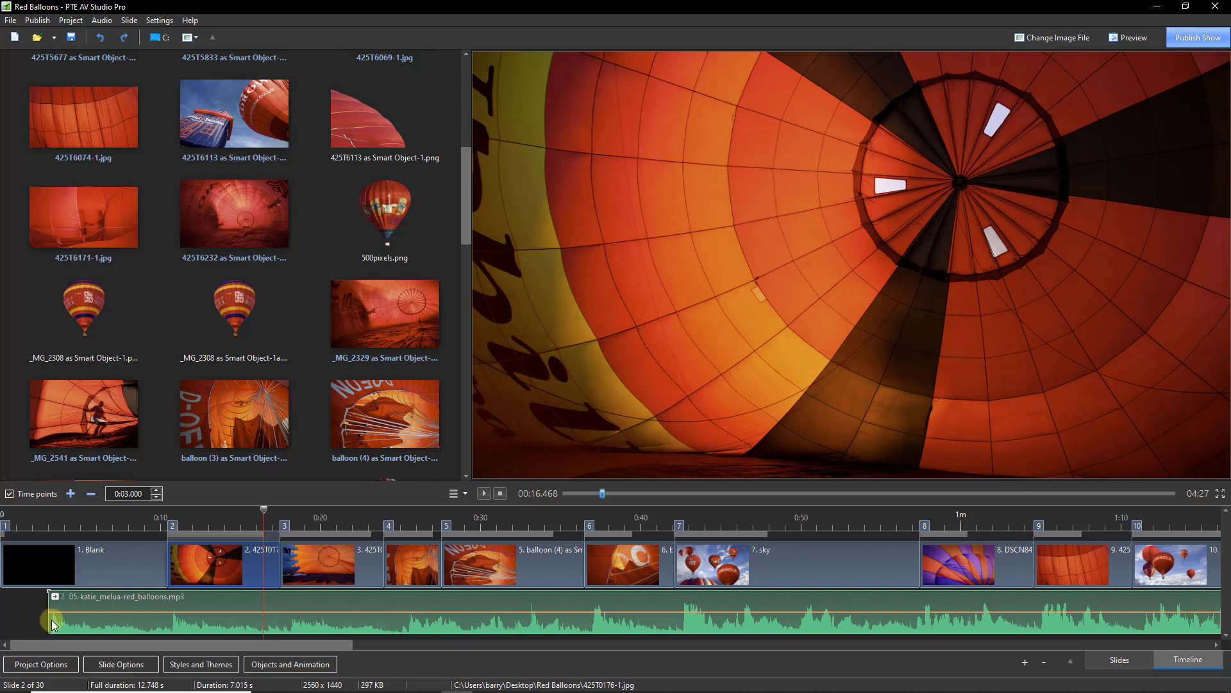
- Trim the audio clip's start to 0:08.250 and move slide 2 earlier so its linked audio begins at 0:01.122
drag(49, 622, 133, 626)
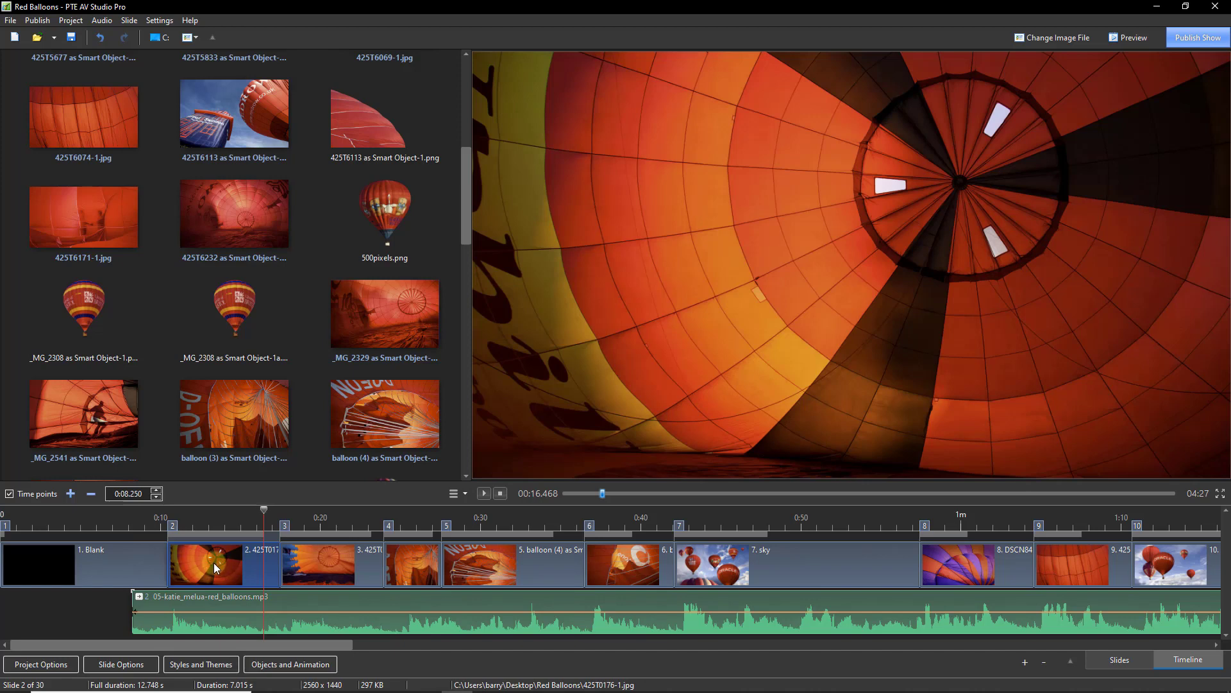
drag(213, 559, 20, 563)
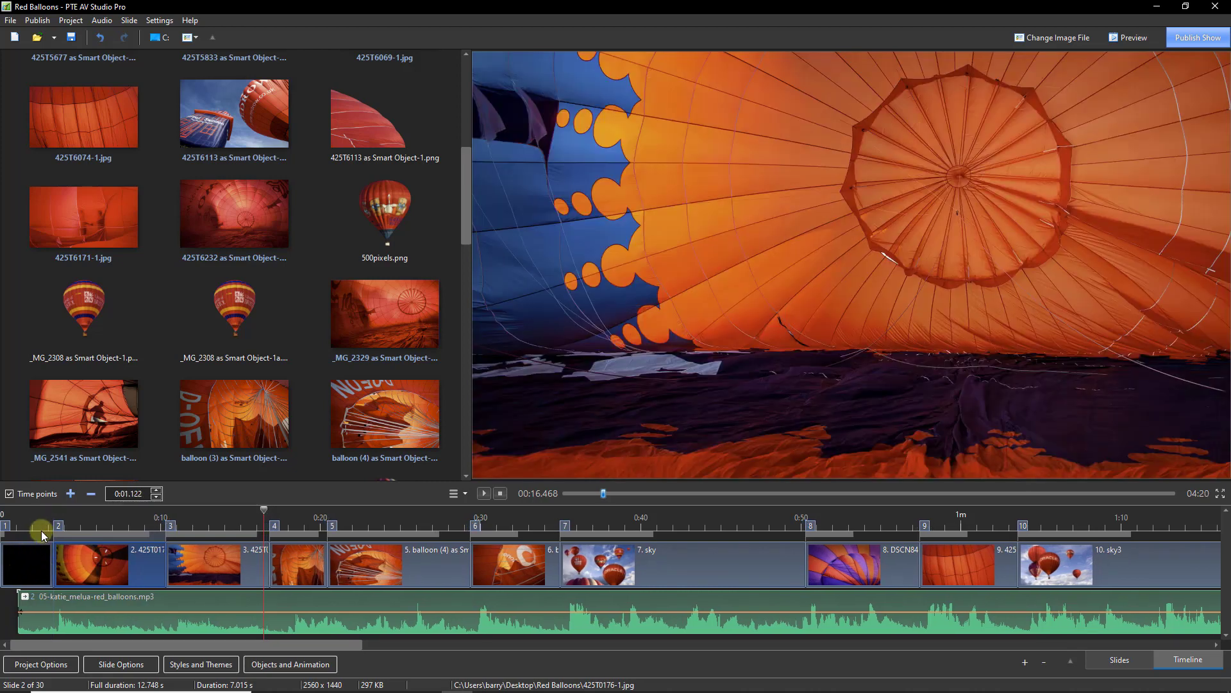
click(80, 571)
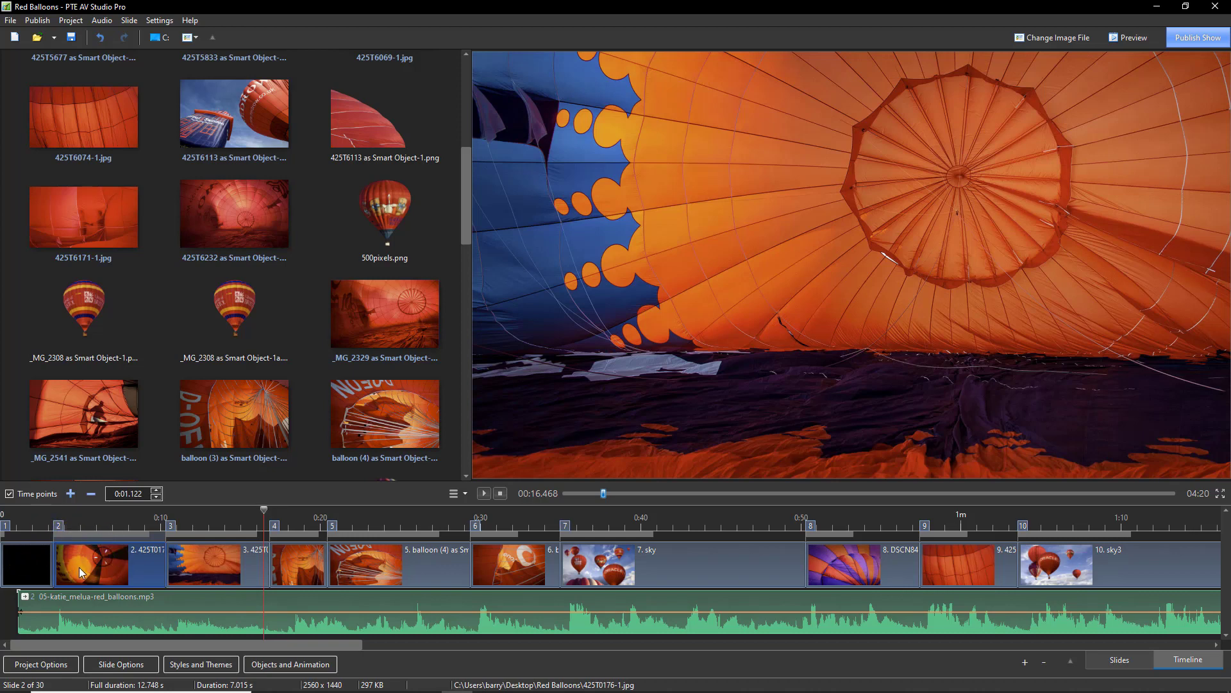
- Add volume keypoints near the start of the audio clip and lower the first one to fade the music in
click(21, 612)
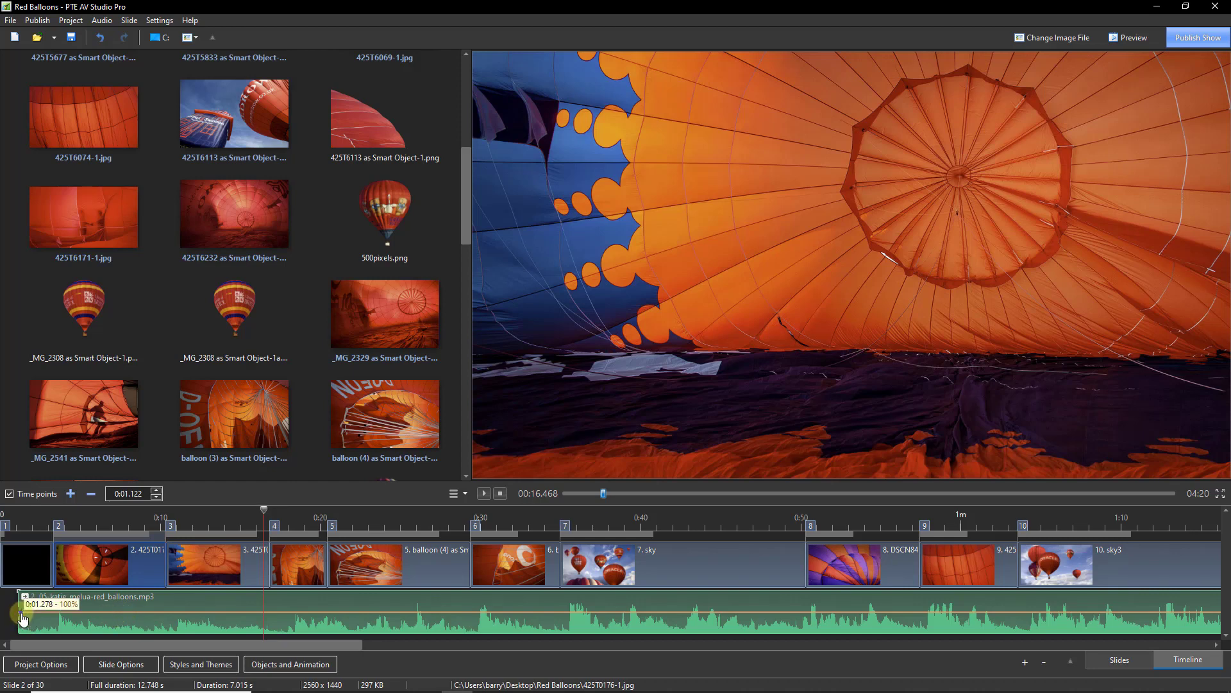
click(136, 621)
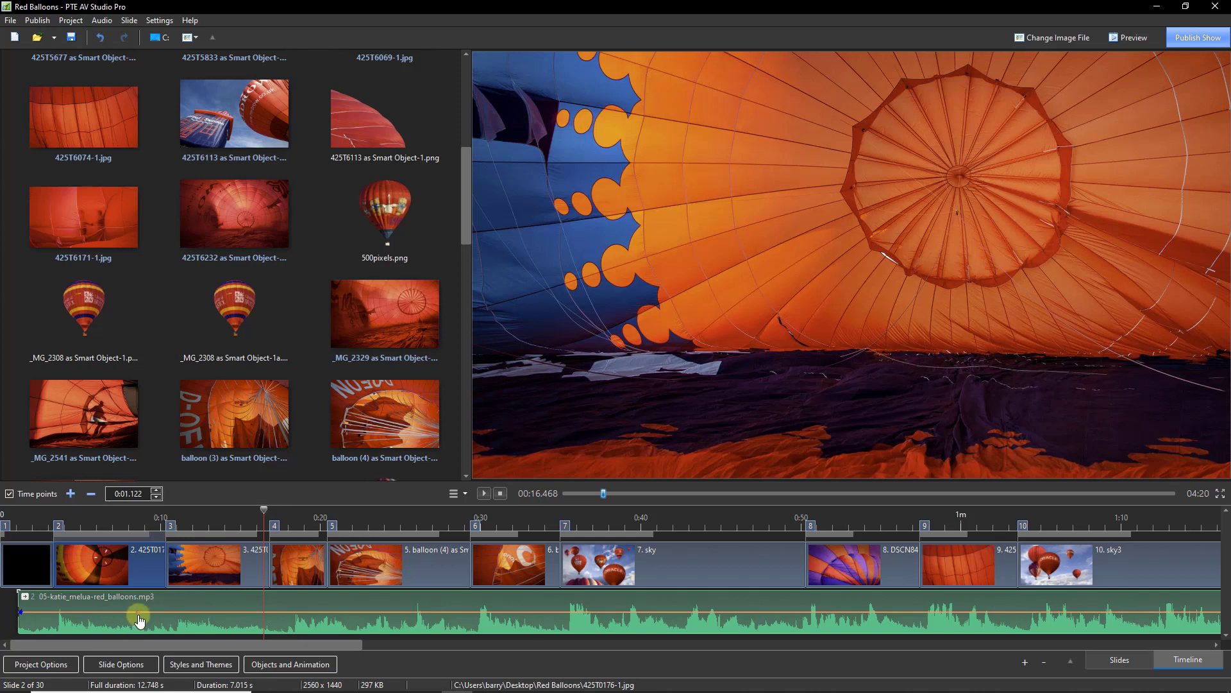
drag(21, 614, 18, 643)
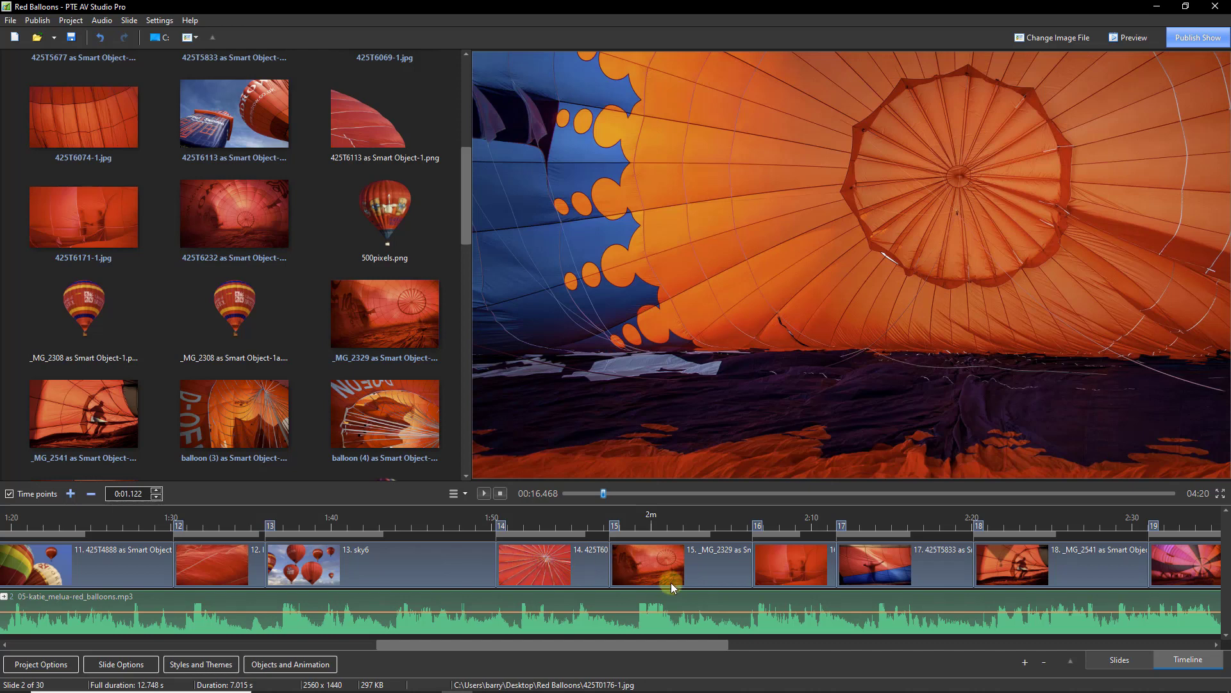
- Replace the image file of slide 17 with 425T4888 as Smart Object-1
click(867, 556)
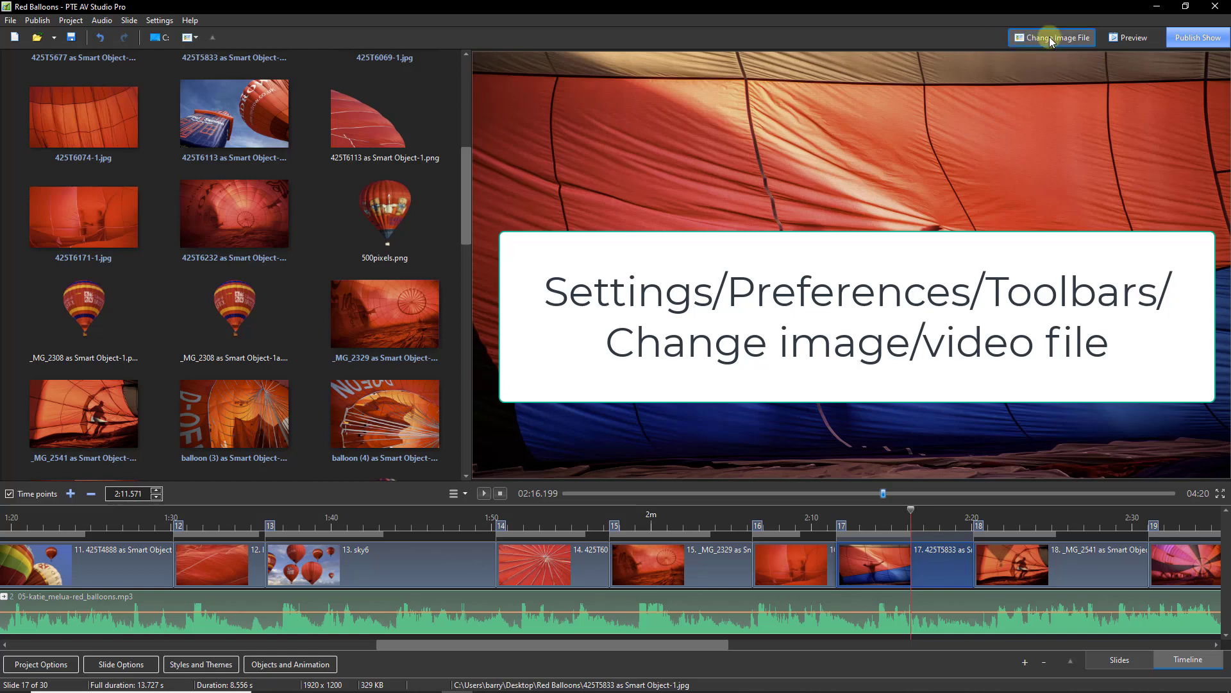
click(1043, 37)
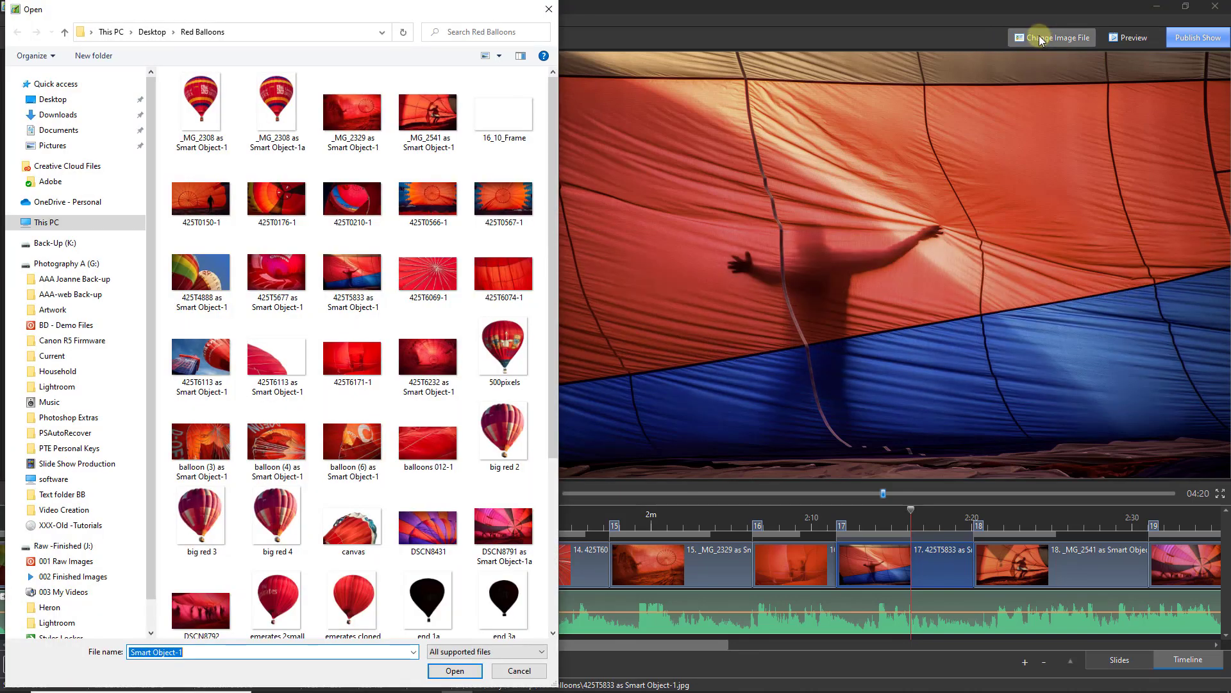
double_click(193, 272)
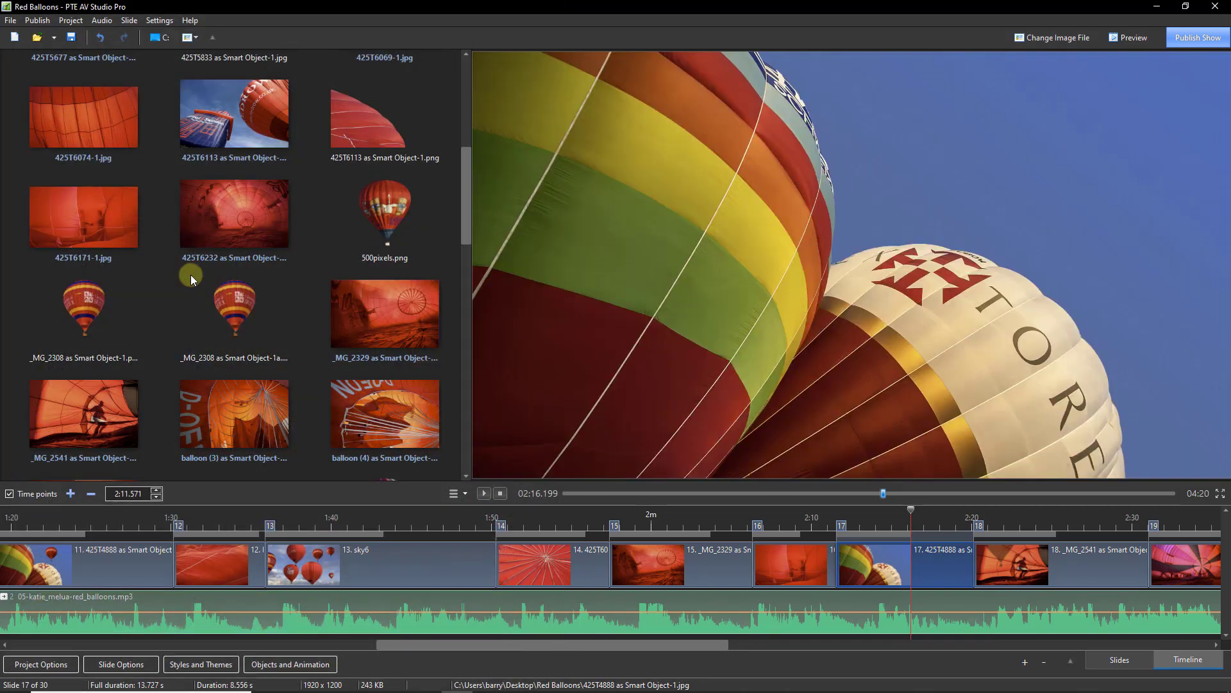